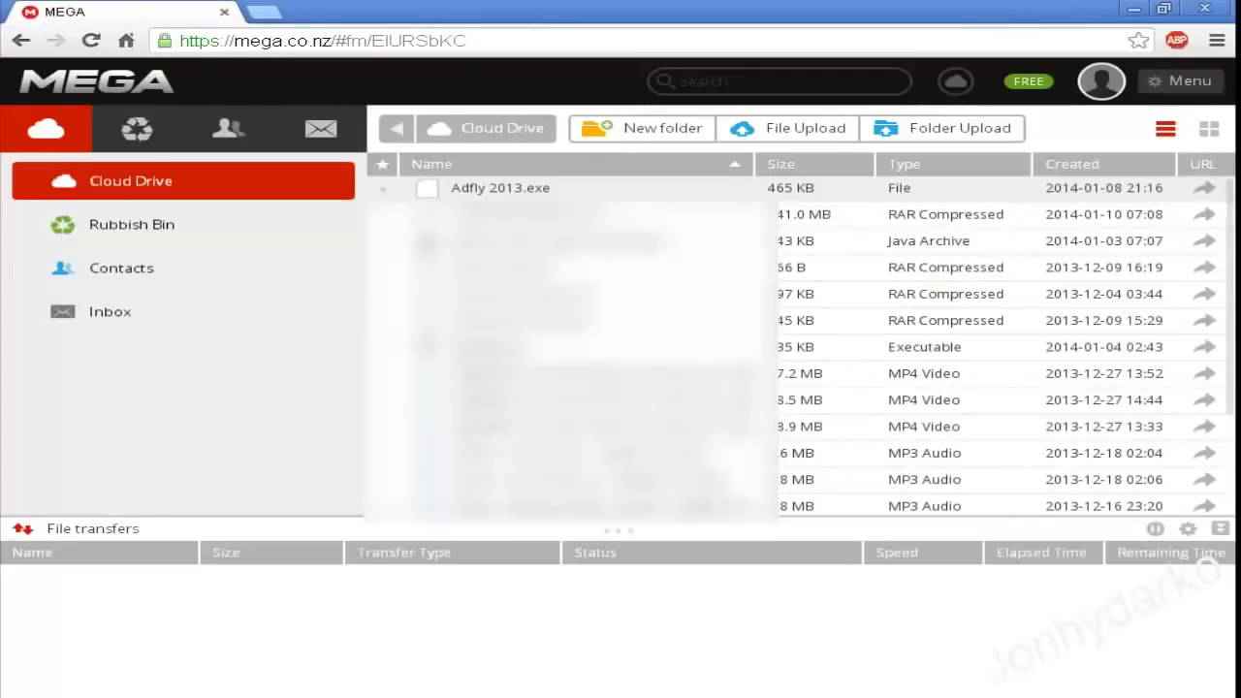
Step: Download Adfly 2013.exe from the MEGA Cloud Drive and place the downloaded file on the desktop
right_click(533, 188)
click(625, 201)
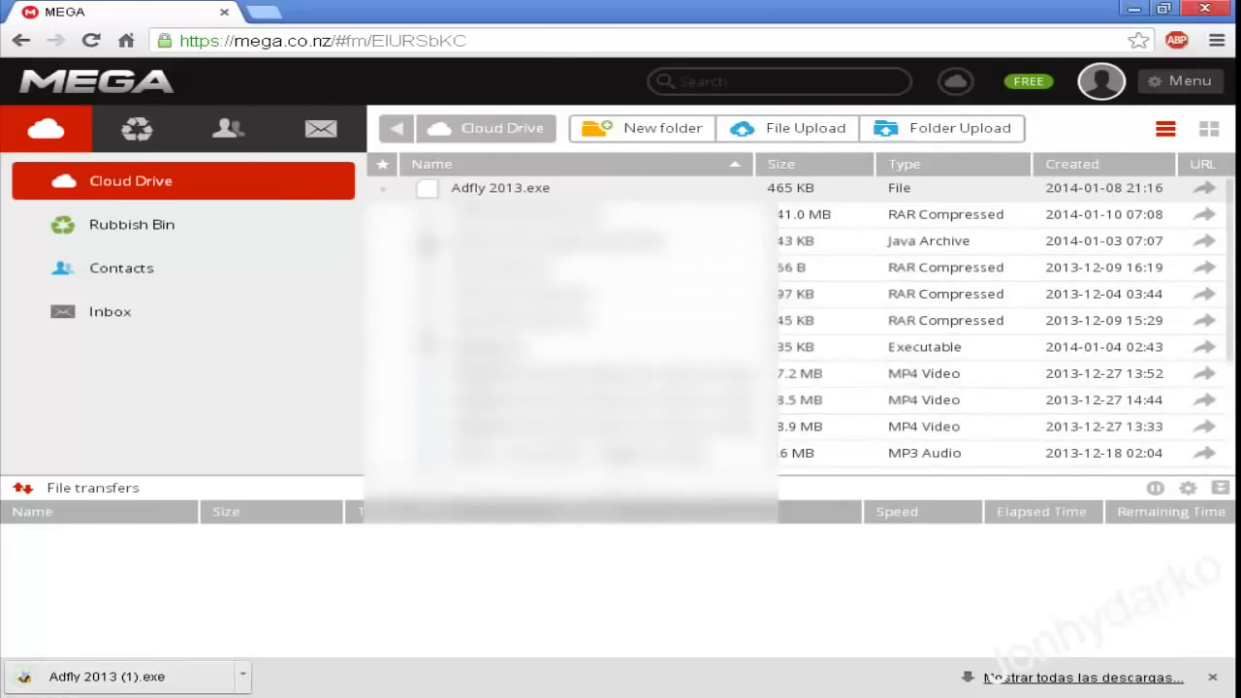
click(1164, 8)
drag(338, 502, 236, 412)
Step: Run Adfly 2013 (1).exe from the desktop, accepting the security warning, and move the bot window higher on the desktop
click(1133, 31)
key(Return)
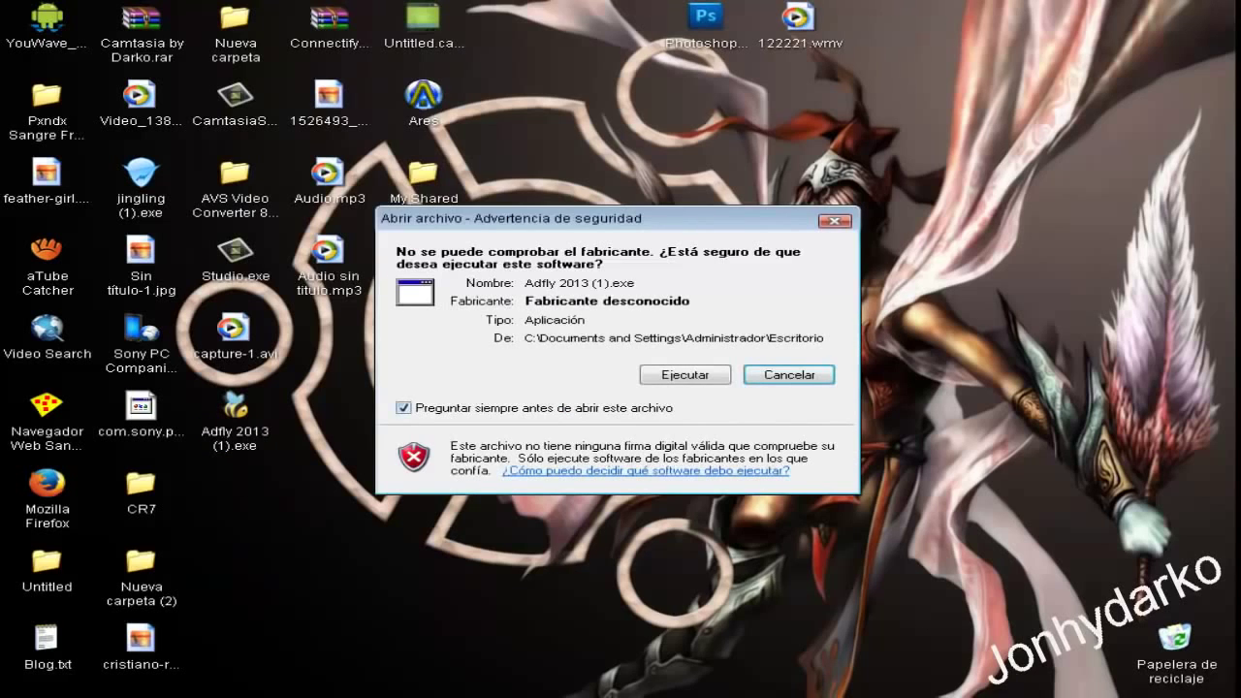
key(Return)
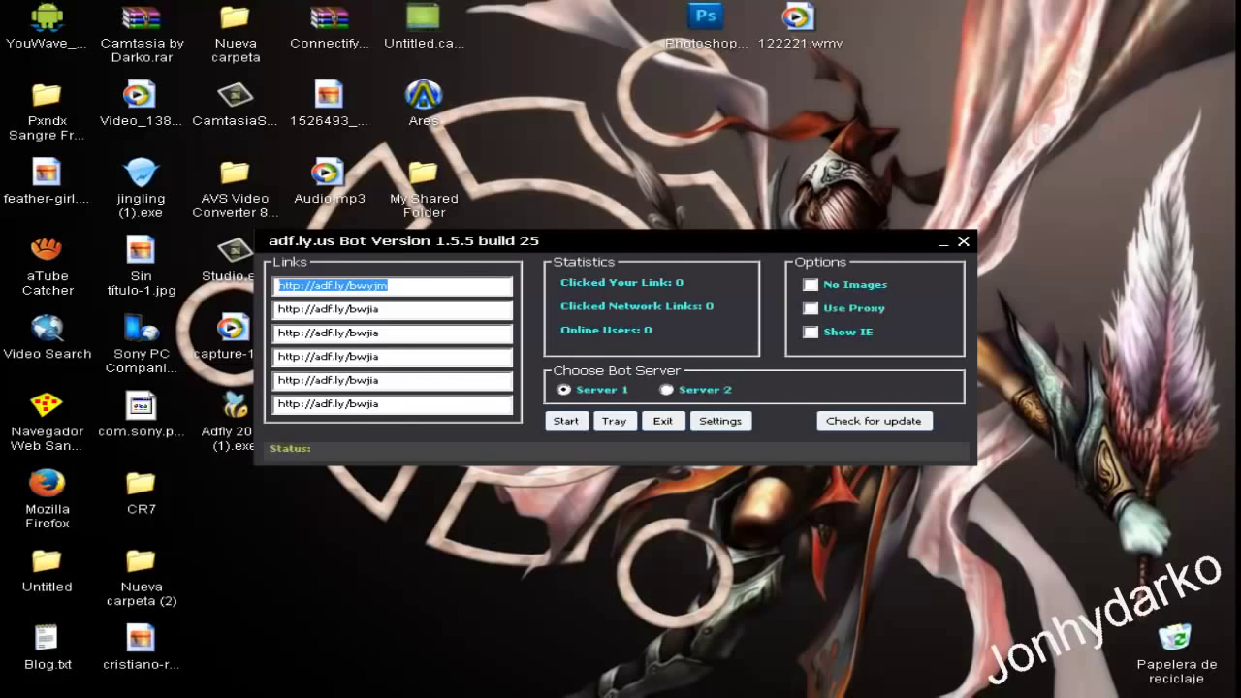
drag(679, 241, 583, 139)
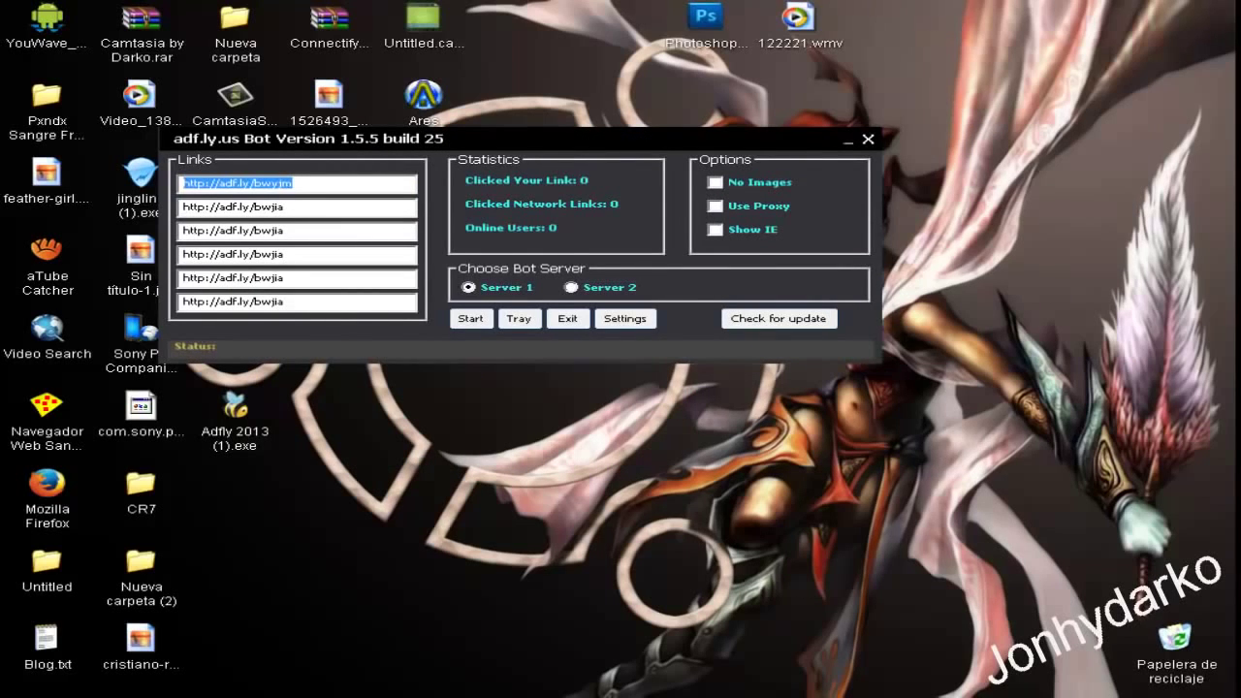
Step: Clear the default addresses from all six link fields of the bot
key(BackSpace)
key(Tab)
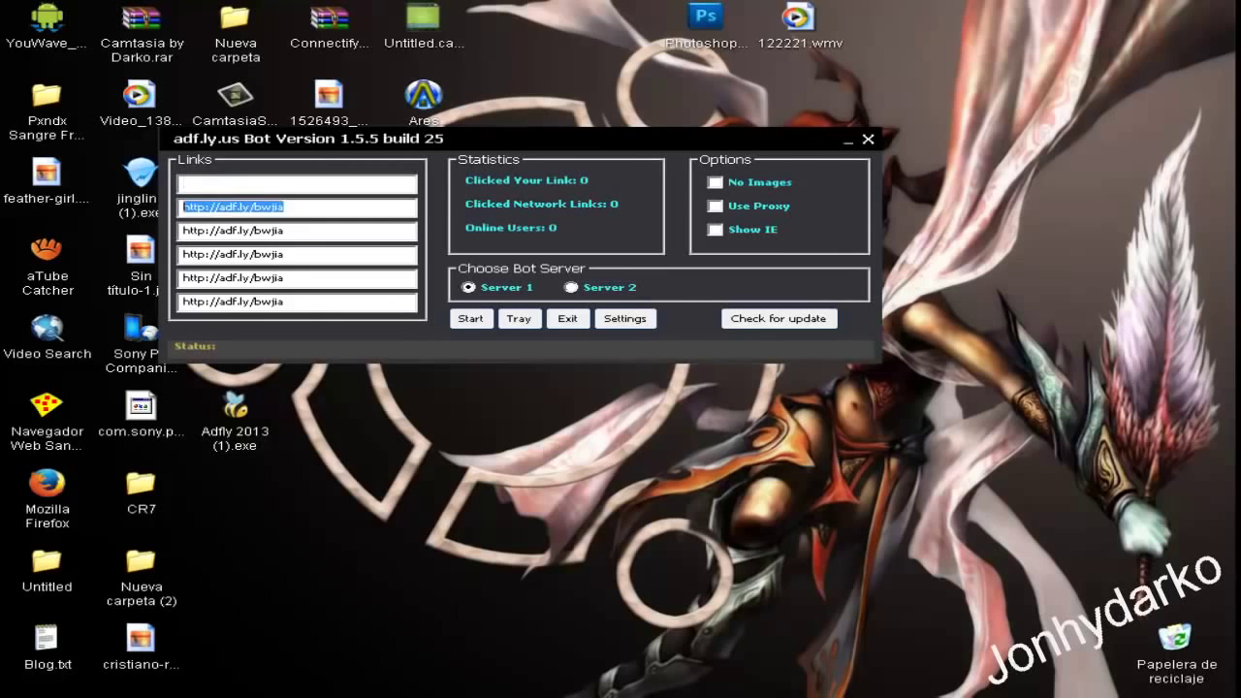
key(BackSpace)
key(Tab)
key(BackSpace)
key(Tab)
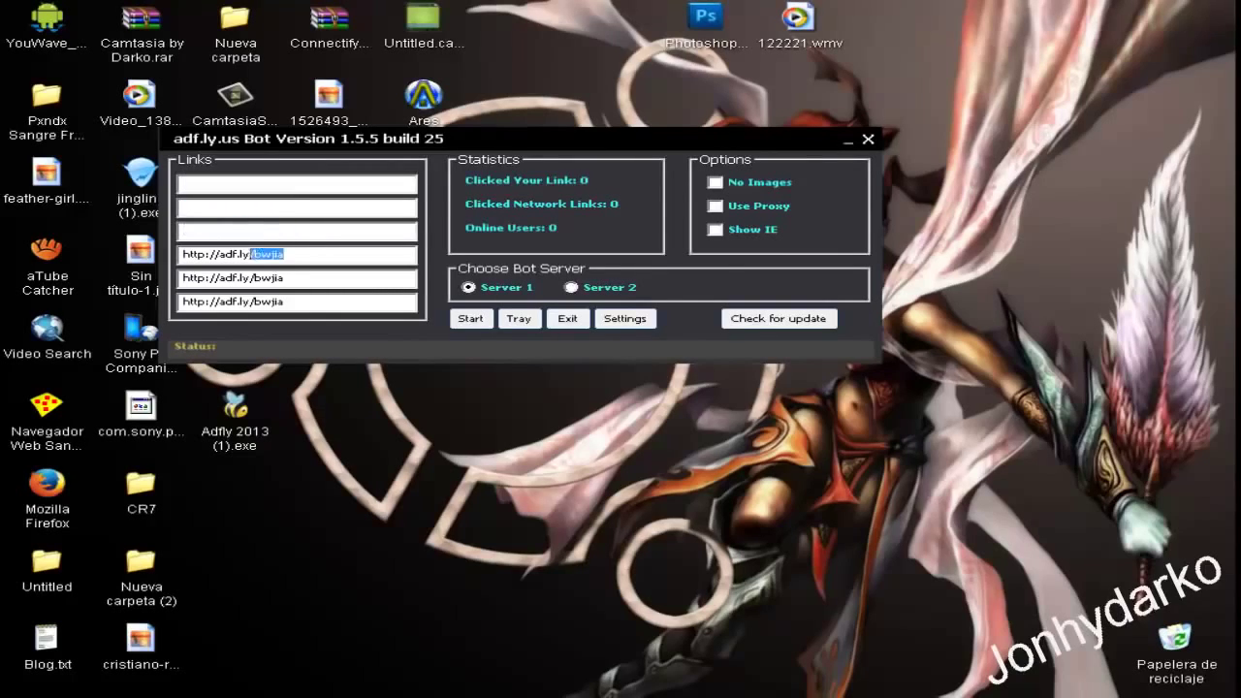
key(BackSpace)
key(Tab)
key(BackSpace)
key(Tab)
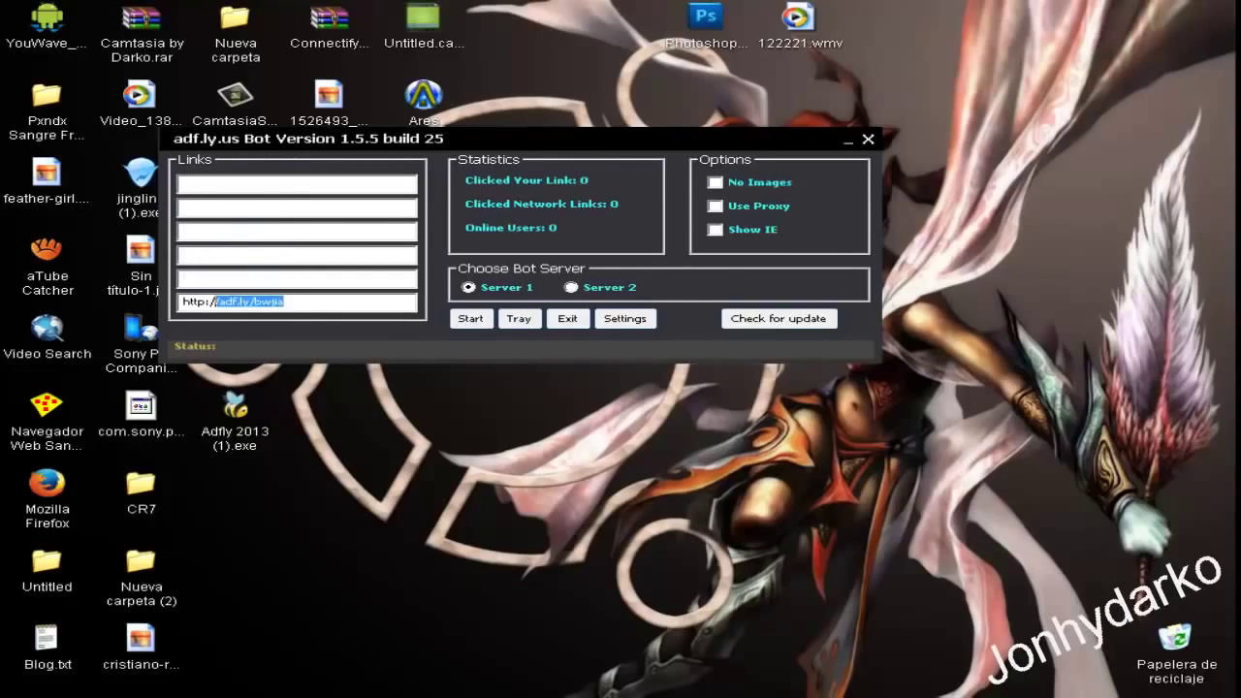
key(BackSpace)
key(alt+Tab)
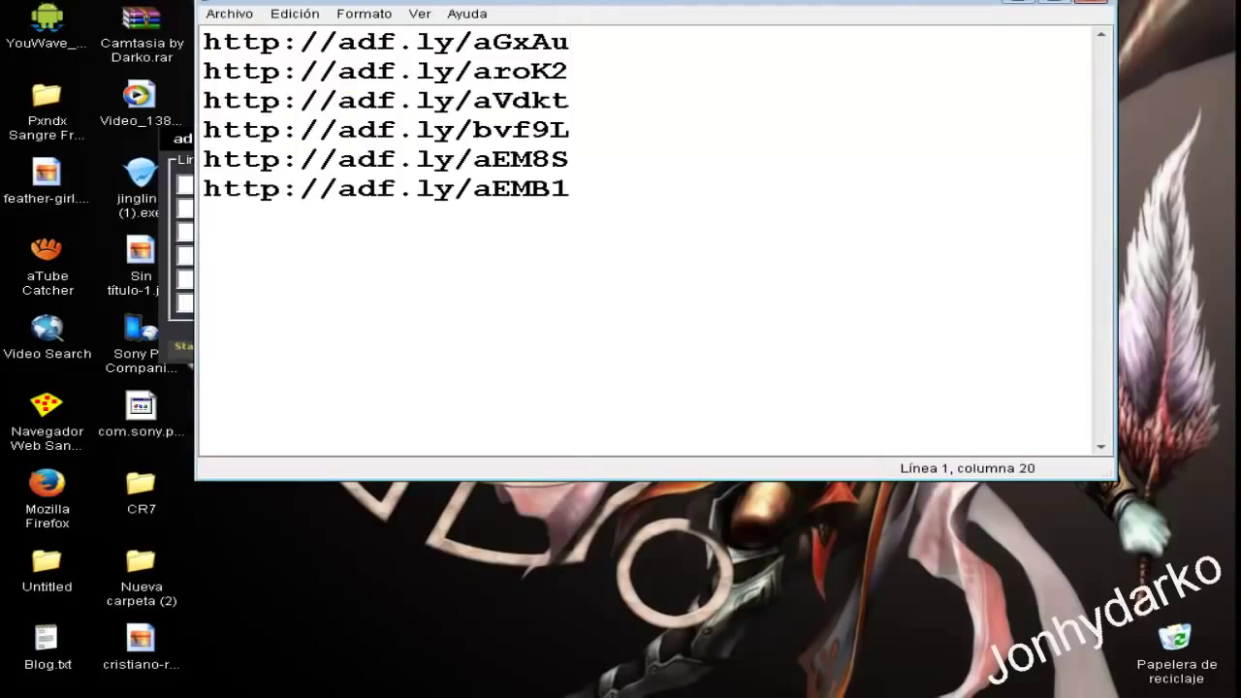
key(shift+Left)
key(shift+Left)
key(End)
key(shift+Home)
key(ctrl+c)
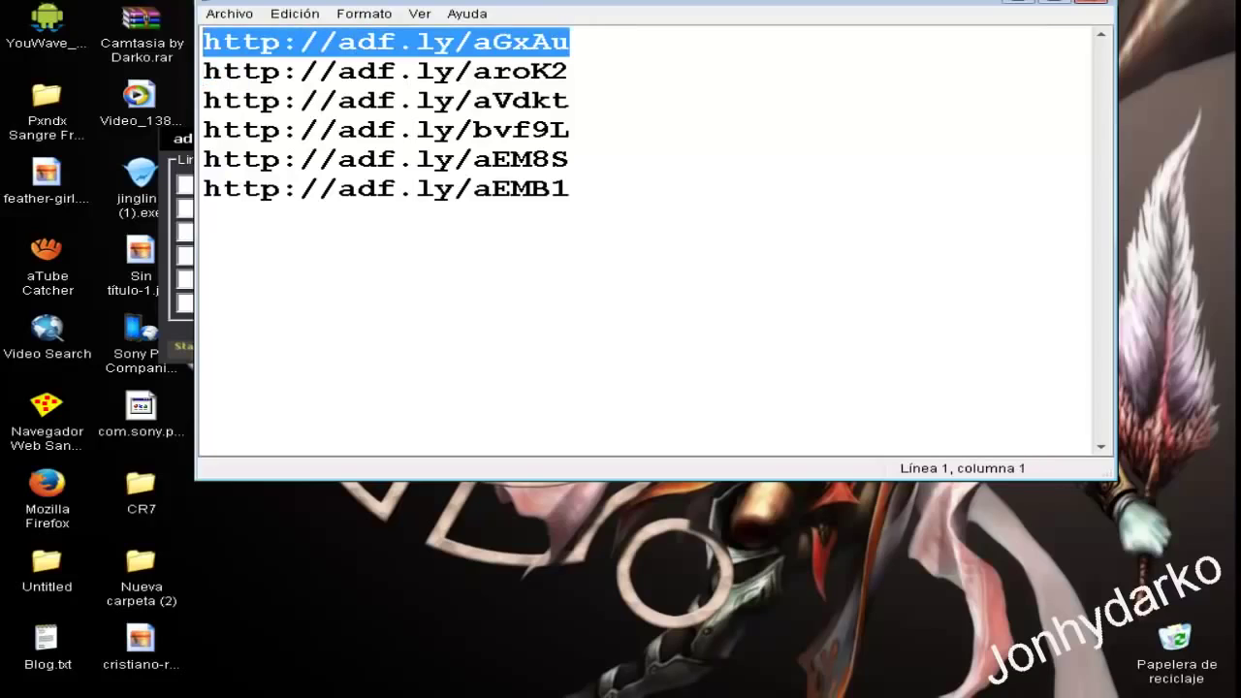
key(alt+Tab)
key(ctrl+v)
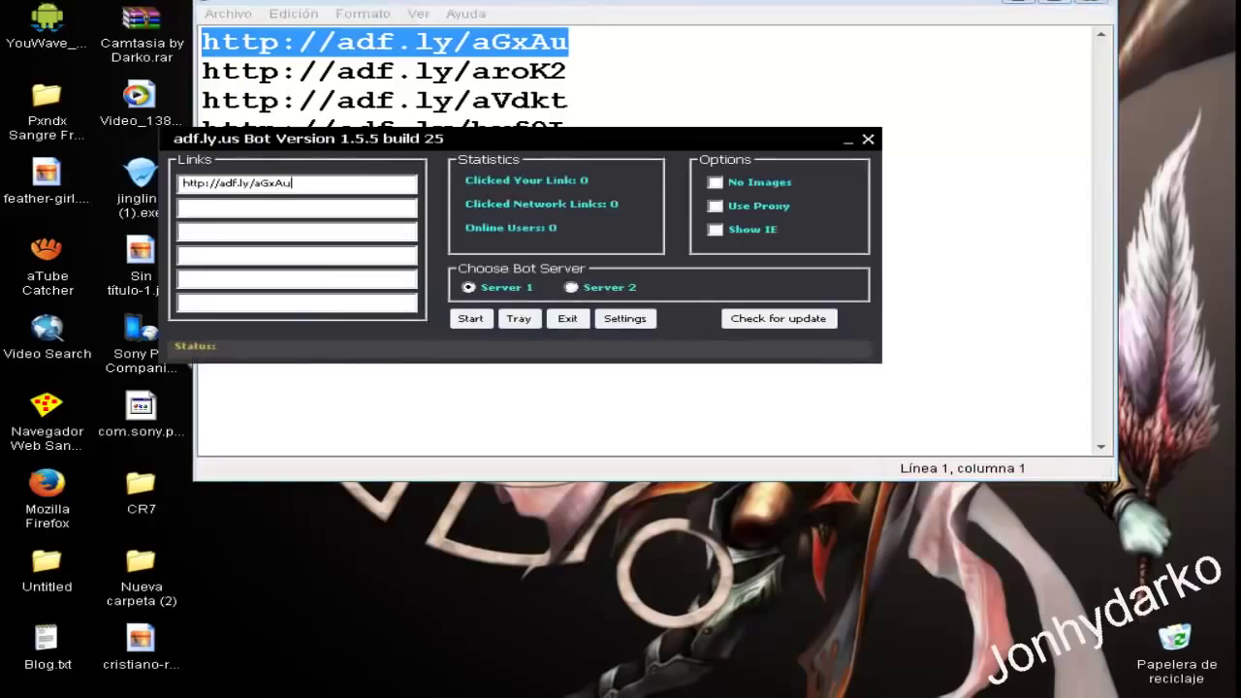
key(alt+Tab)
key(Down)
key(End)
key(shift+Left)
key(shift+Left)
key(shift+Left)
key(shift+Left)
key(shift+Left)
key(shift+Left)
key(shift+Left)
key(shift+Left)
key(shift+Left)
key(shift+Left)
key(shift+Left)
key(shift+Left)
key(shift+Left)
key(shift+Left)
key(shift+Left)
key(shift+Left)
key(shift+Left)
key(shift+Left)
key(shift+Left)
key(ctrl+c)
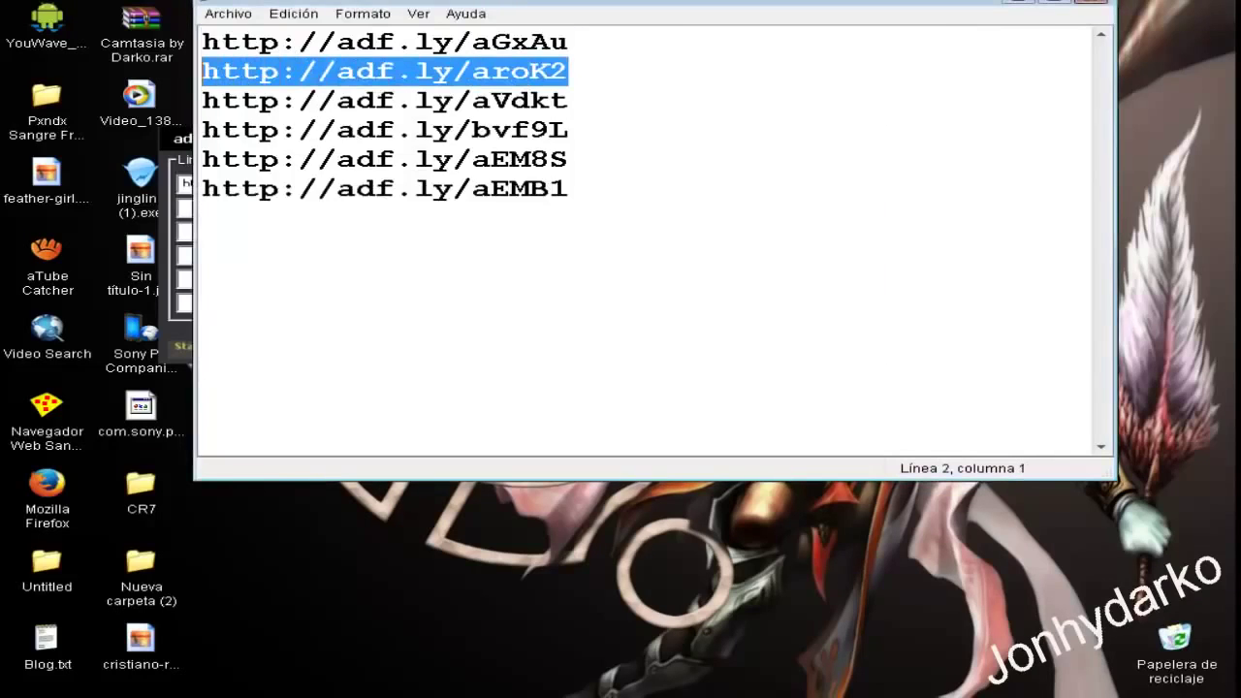
key(alt+Tab)
key(ctrl+v)
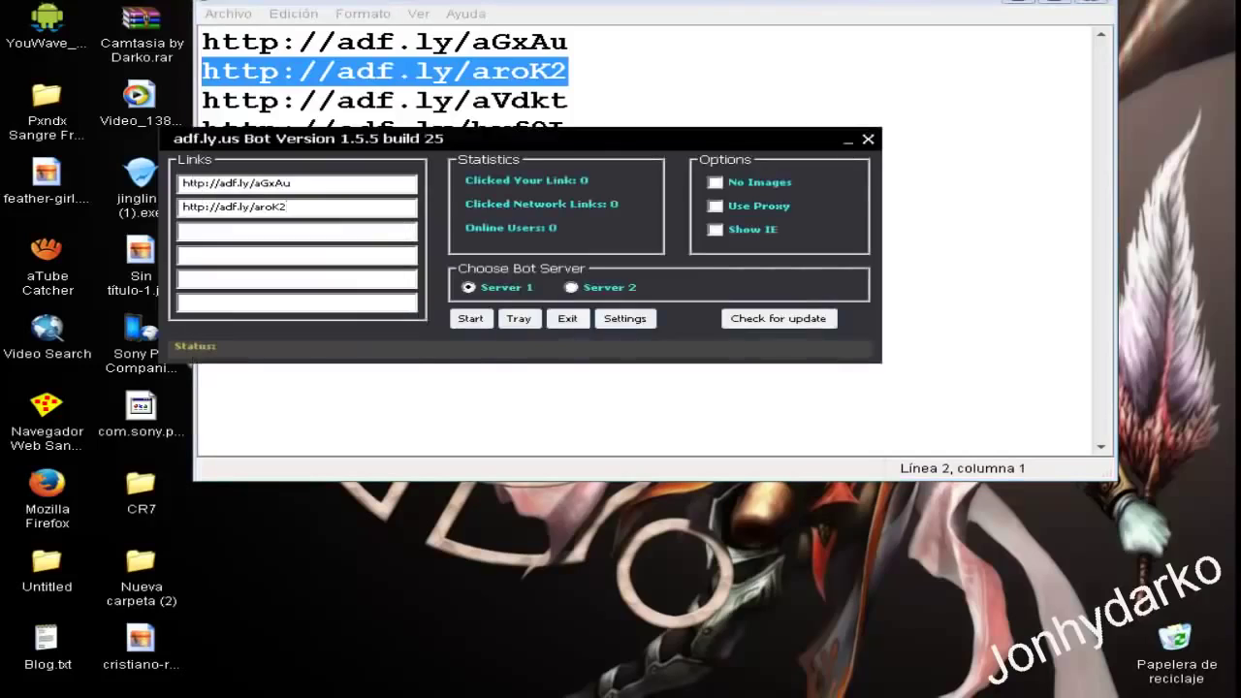
key(alt+Tab)
key(Down)
key(End)
key(shift+Left)
key(shift+Left)
key(shift+Left)
key(shift+Left)
key(shift+Left)
key(shift+Left)
key(shift+Left)
key(shift+Left)
key(shift+Left)
key(shift+Left)
key(shift+Left)
key(shift+Left)
key(shift+Left)
key(shift+Left)
key(shift+Left)
key(shift+Left)
key(shift+Left)
key(shift+Left)
key(shift+Left)
key(ctrl+c)
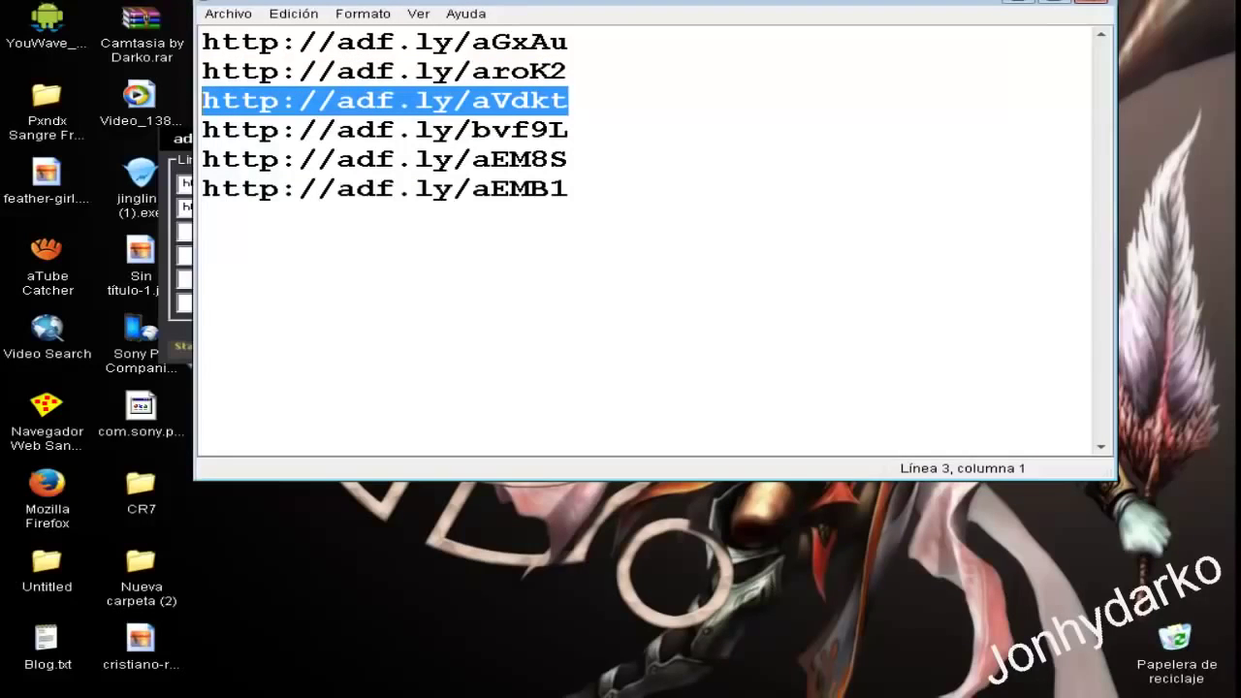
key(alt+Tab)
key(ctrl+v)
key(alt+Tab)
key(Down)
key(End)
key(shift+Left)
key(shift+Left)
key(shift+Left)
key(shift+Left)
key(shift+Left)
key(shift+Left)
key(shift+Left)
key(shift+Left)
key(shift+Left)
key(shift+Left)
key(shift+Left)
key(shift+Left)
key(shift+Left)
key(shift+Left)
key(shift+Left)
key(shift+Left)
key(shift+Left)
key(shift+Left)
key(shift+Left)
key(ctrl+c)
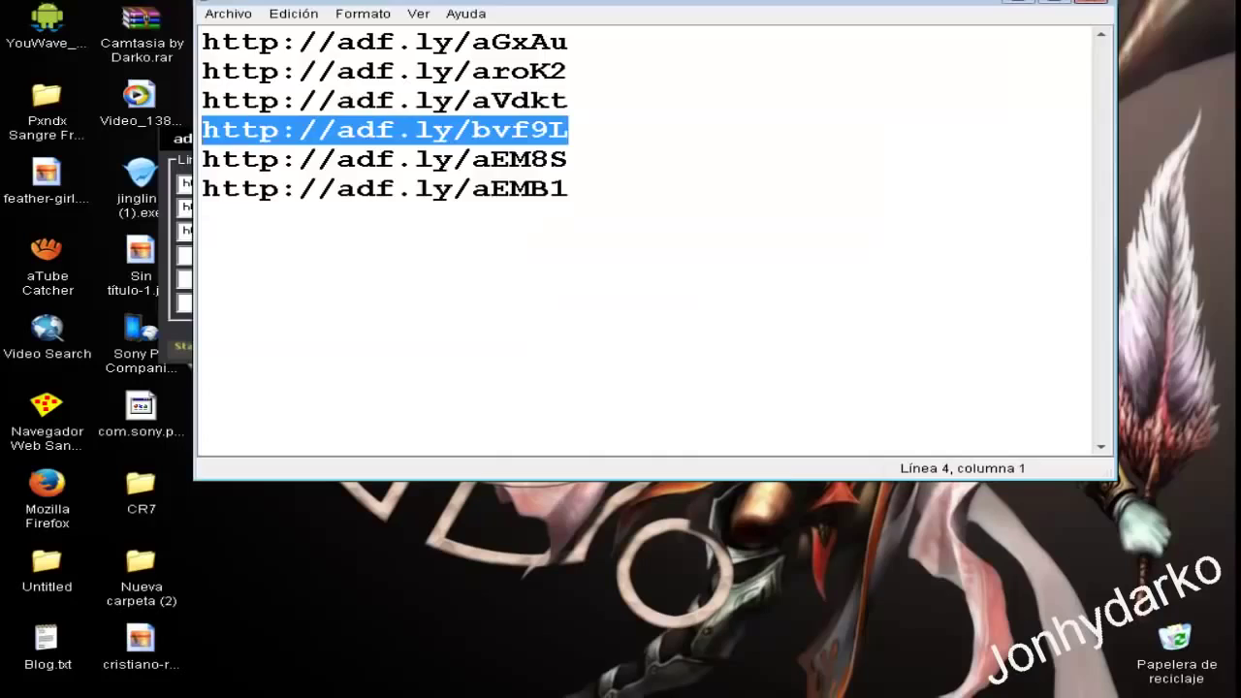
key(alt+Tab)
key(ctrl+v)
key(alt+Tab)
key(Down)
key(Down)
key(shift+Left)
key(shift+Left)
key(shift+Left)
key(shift+Left)
key(shift+Left)
key(shift+Left)
key(shift+Left)
key(shift+Left)
key(shift+Left)
key(shift+Left)
key(shift+Left)
key(shift+Left)
key(shift+Left)
key(shift+Left)
key(shift+Left)
key(shift+Left)
key(shift+Left)
key(shift+Left)
key(shift+Left)
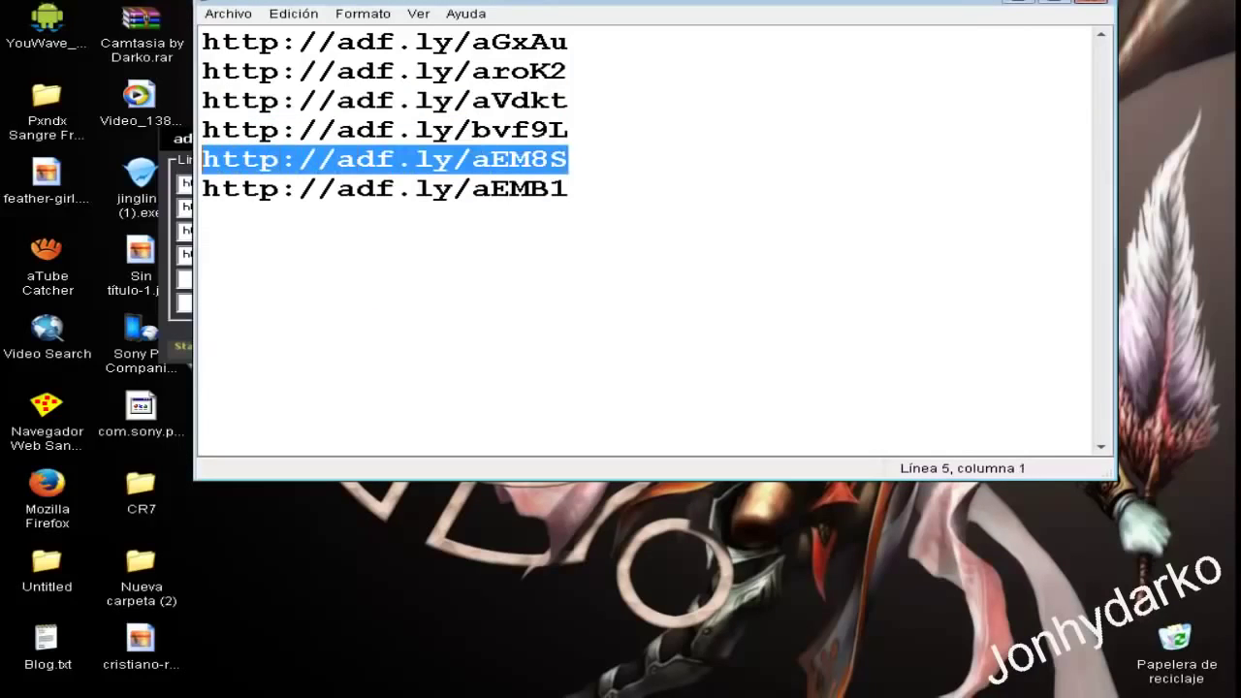
key(alt+Tab)
key(ctrl+v)
key(alt+Tab)
key(Down)
key(End)
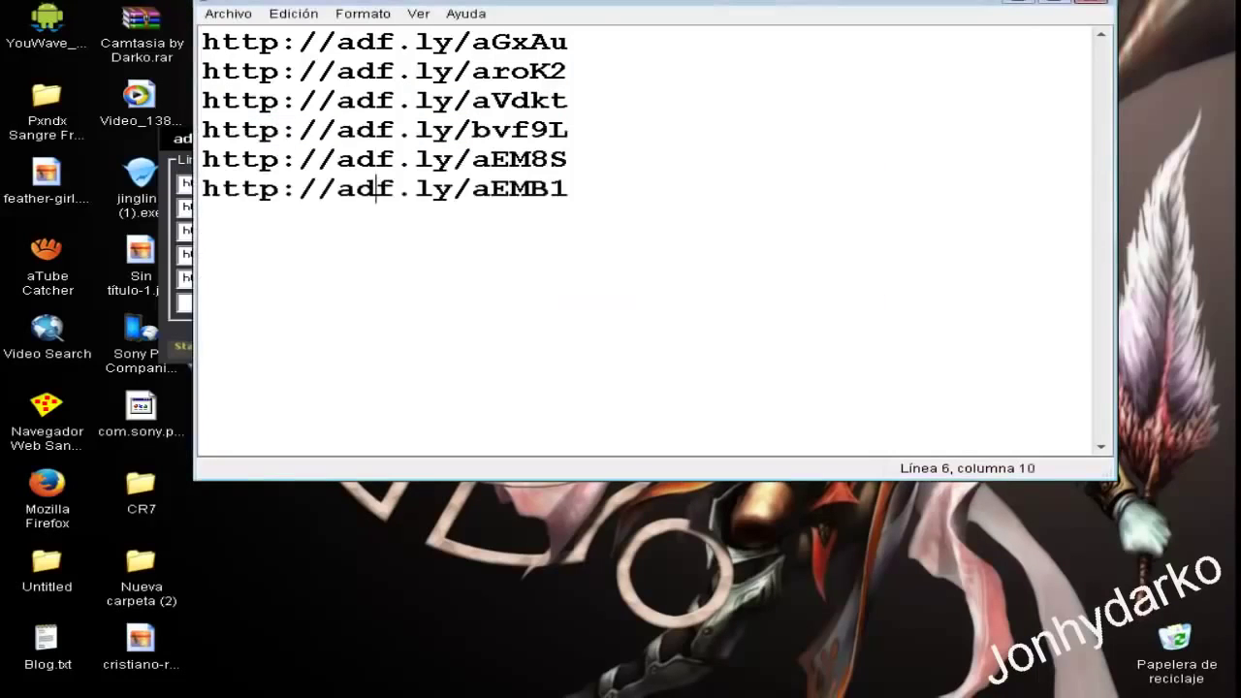
key(shift+Left)
key(shift+Left)
key(shift+Left)
key(shift+Left)
key(shift+Left)
key(shift+Left)
key(shift+Left)
key(shift+Left)
key(shift+Left)
key(shift+Left)
key(shift+Left)
key(shift+Left)
key(shift+Left)
key(shift+Left)
key(shift+Left)
key(shift+Left)
key(shift+Left)
key(shift+Left)
key(shift+Left)
key(ctrl+c)
key(alt+Tab)
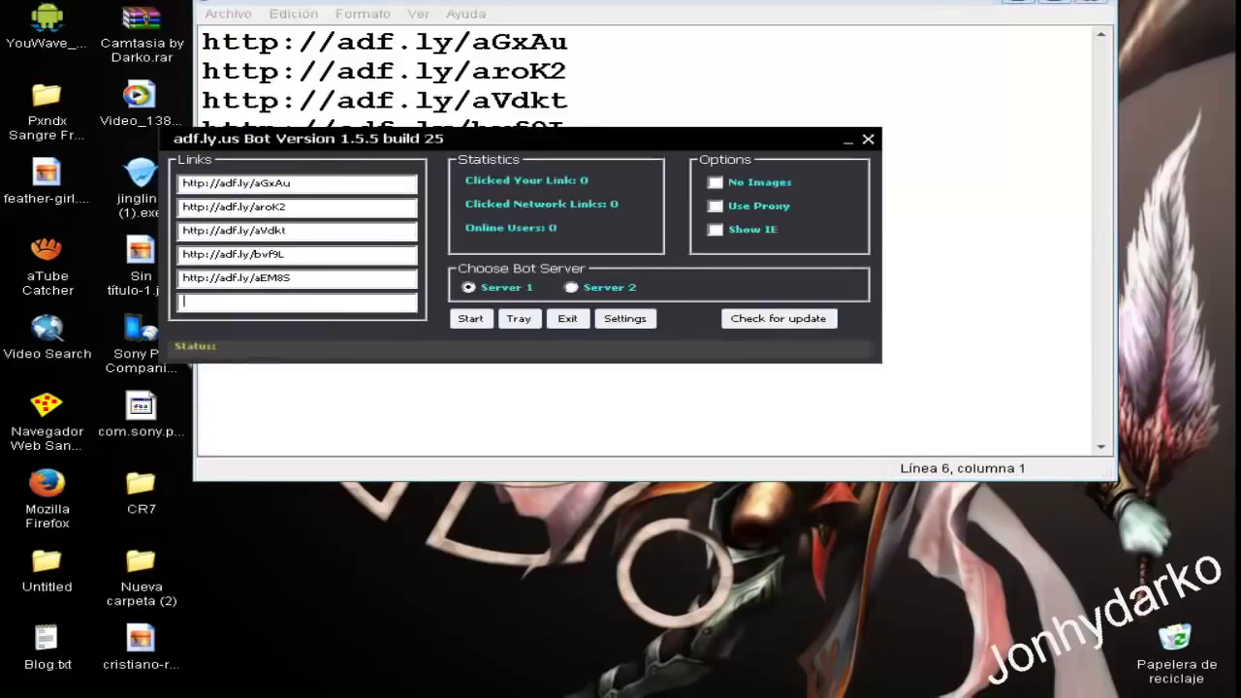
key(ctrl+v)
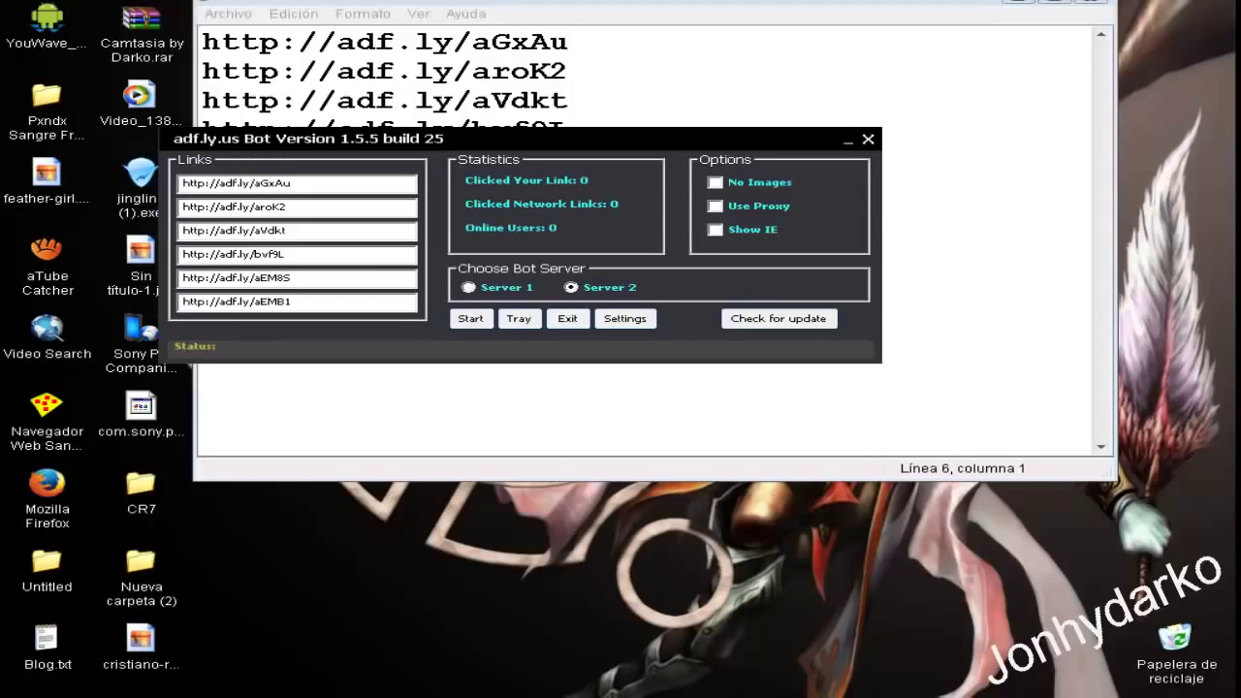
Step: Examine the proxy list in the bot's settings and close the settings without saving
click(625, 318)
scroll(396, 334, down, 20)
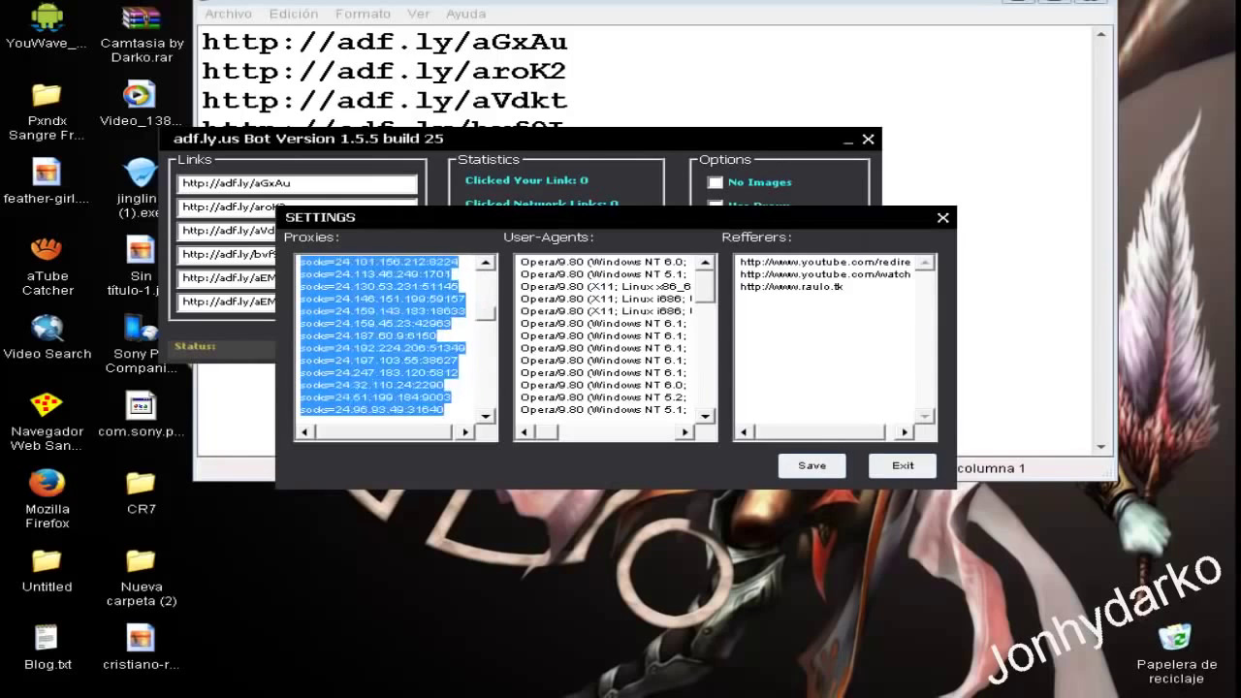
scroll(396, 335, down, 10)
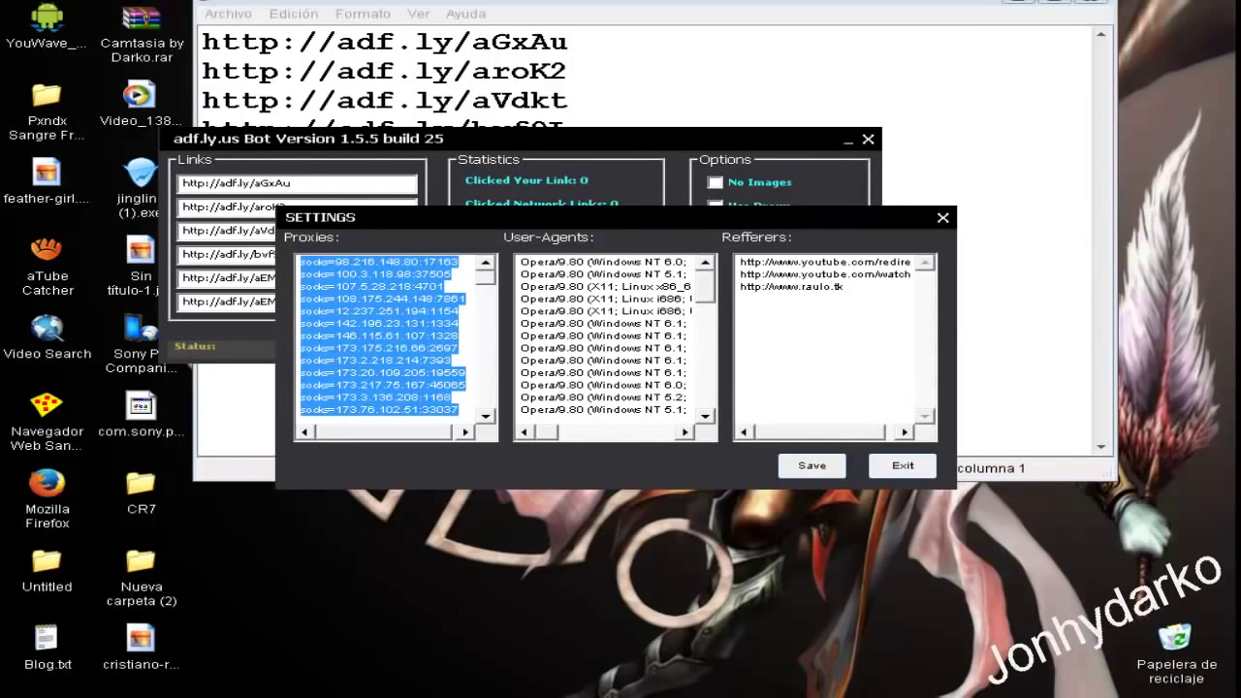
click(445, 261)
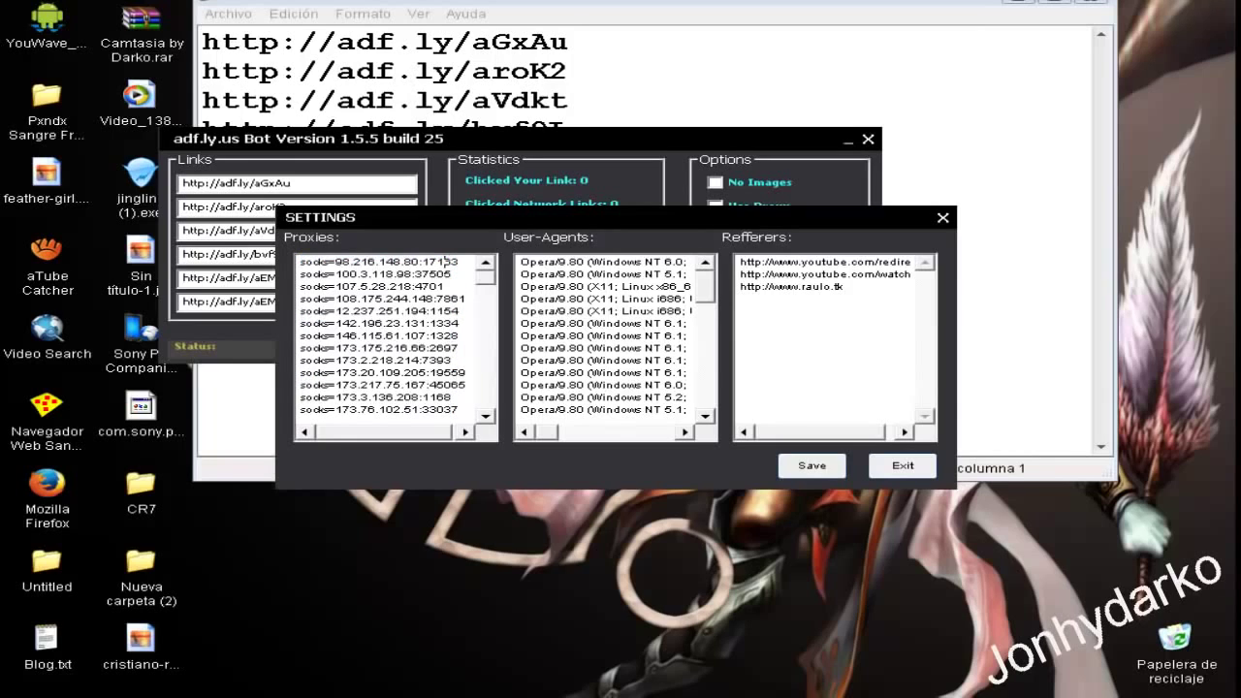
key(Down)
key(Escape)
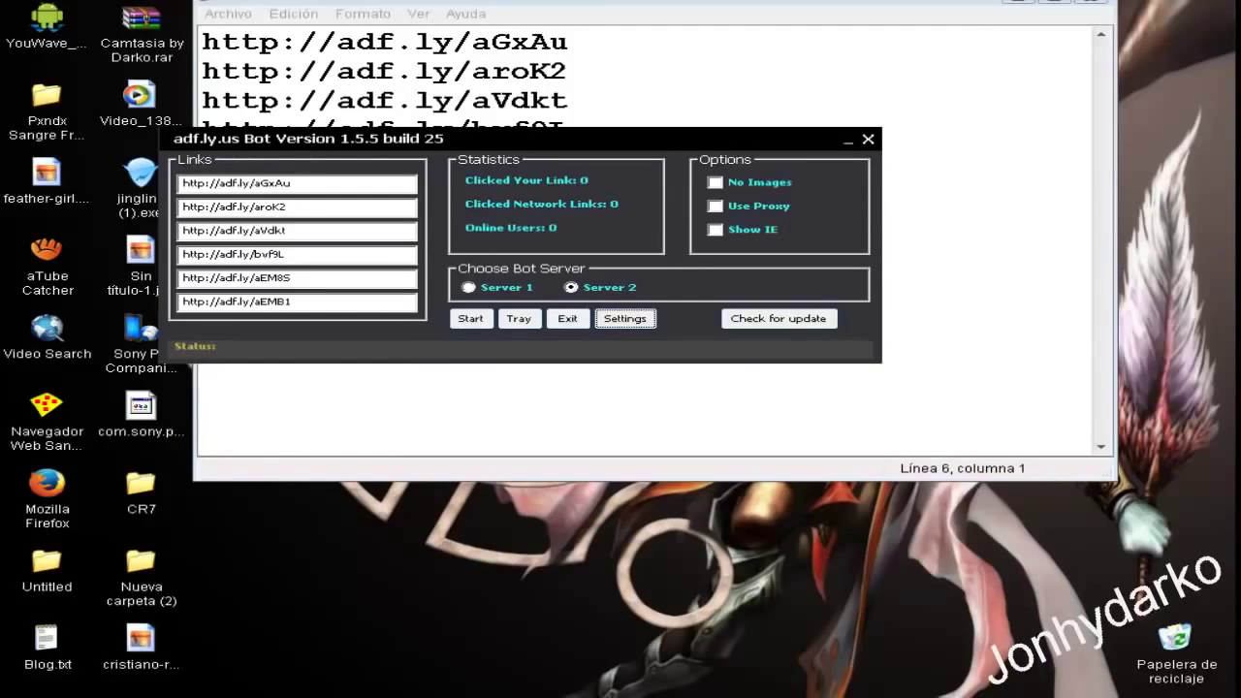
Step: Start the bot with the six entered adf.ly links
click(471, 318)
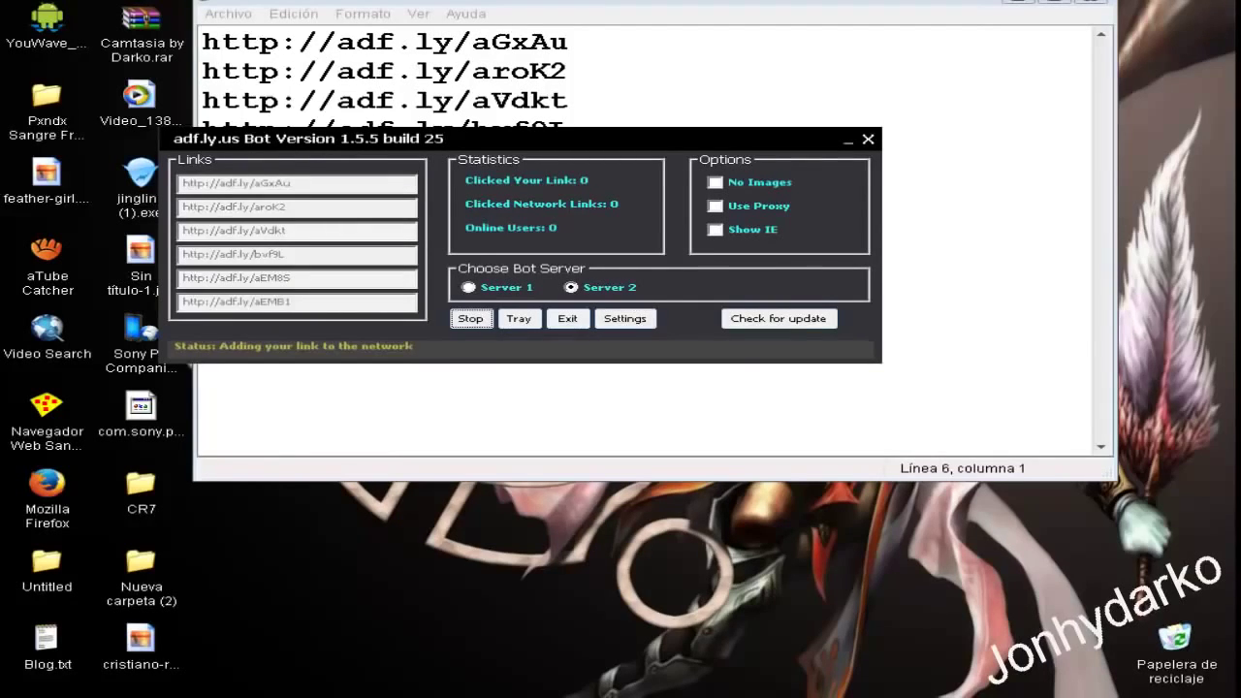